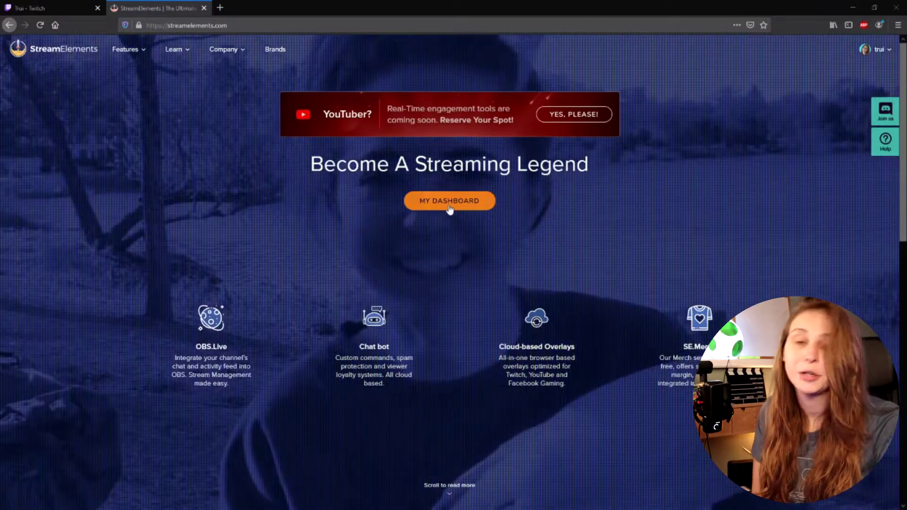
Go from the StreamElements dashboard to the Bot > Spam filters page.
click(449, 203)
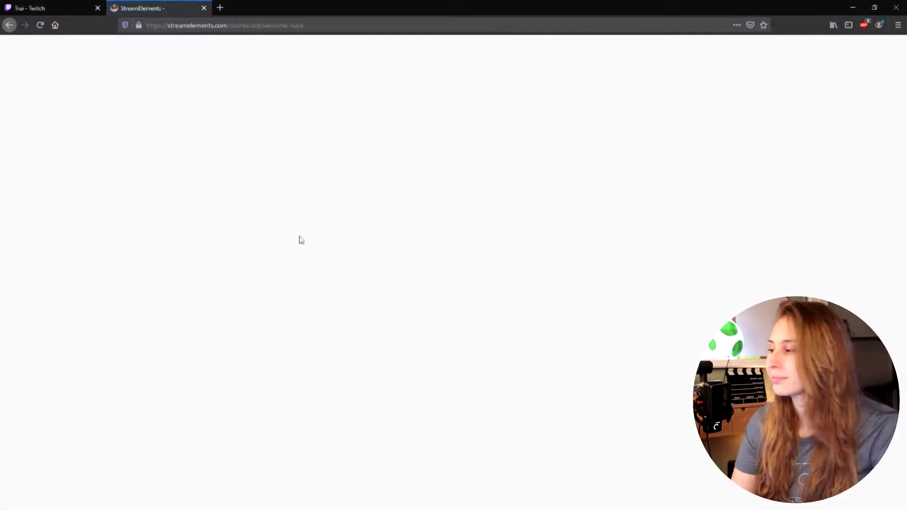
scroll(66, 303, down, 5)
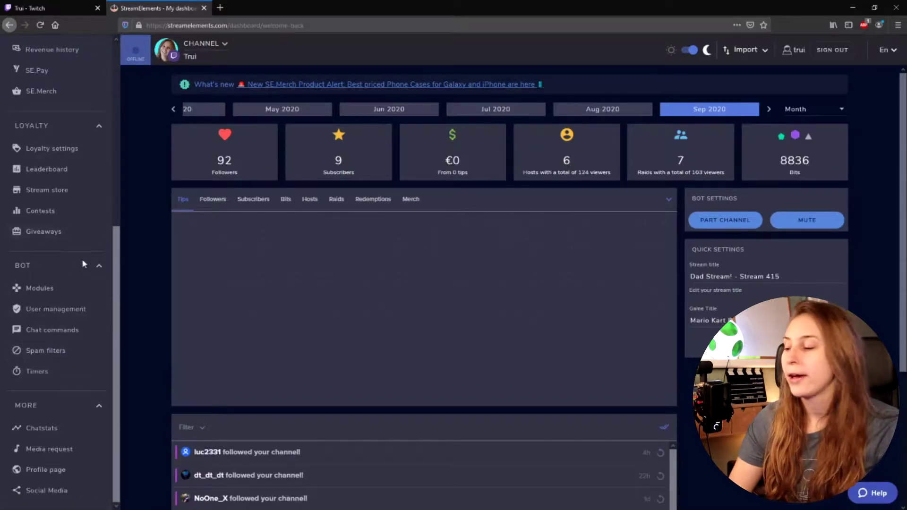
click(98, 268)
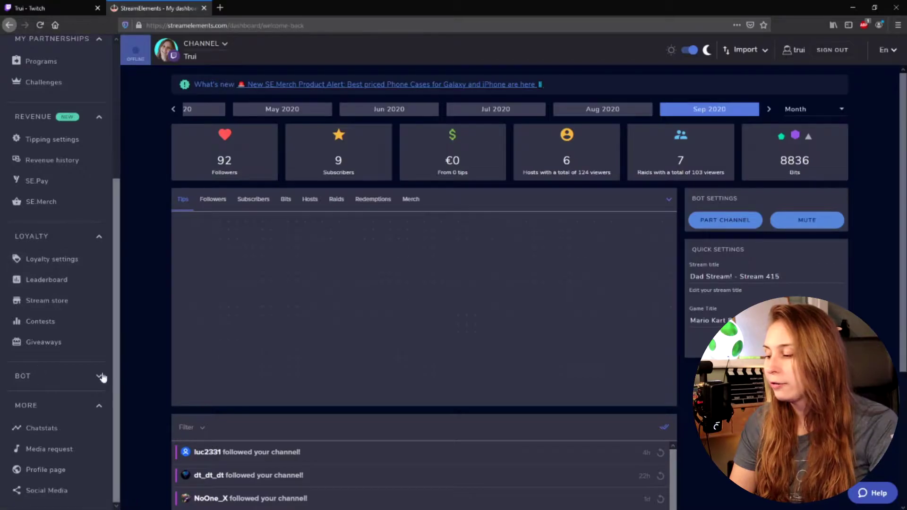
click(100, 377)
scroll(55, 393, down, 3)
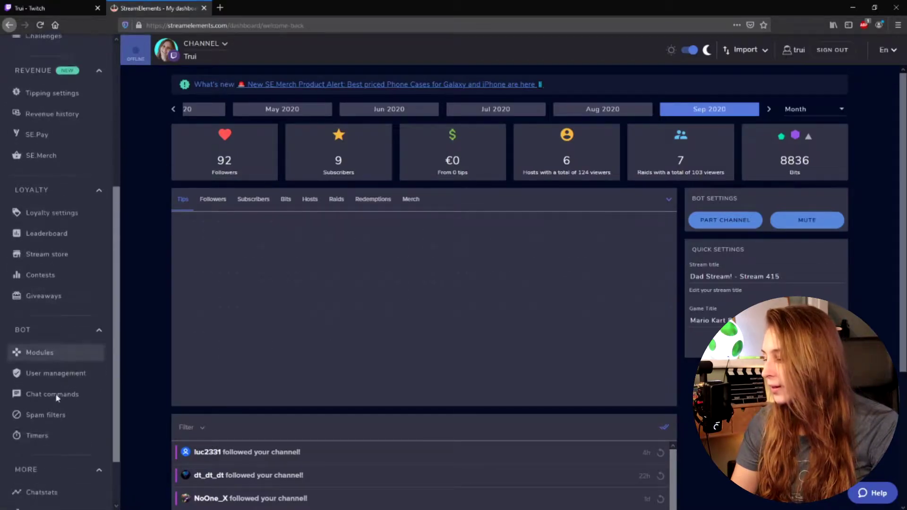
click(42, 362)
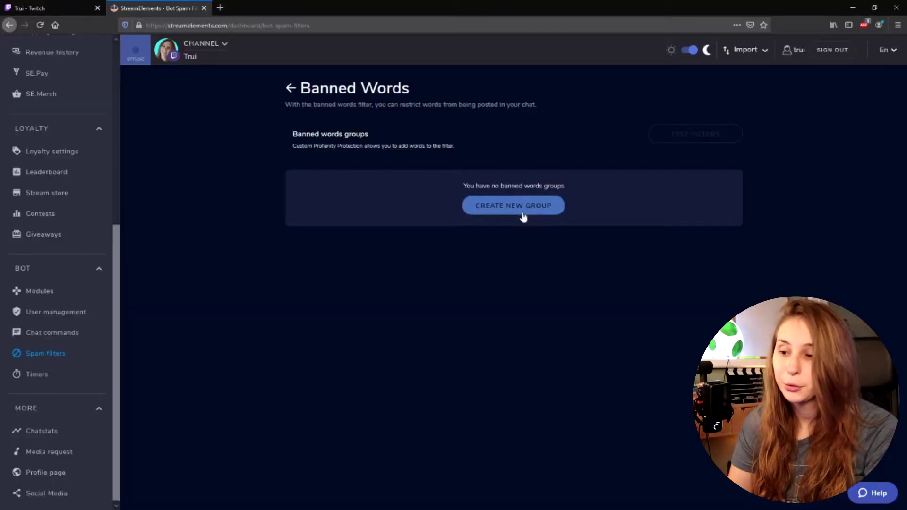
Create a new banned-words group named 'Very bad words' with timeout length 500.
click(523, 217)
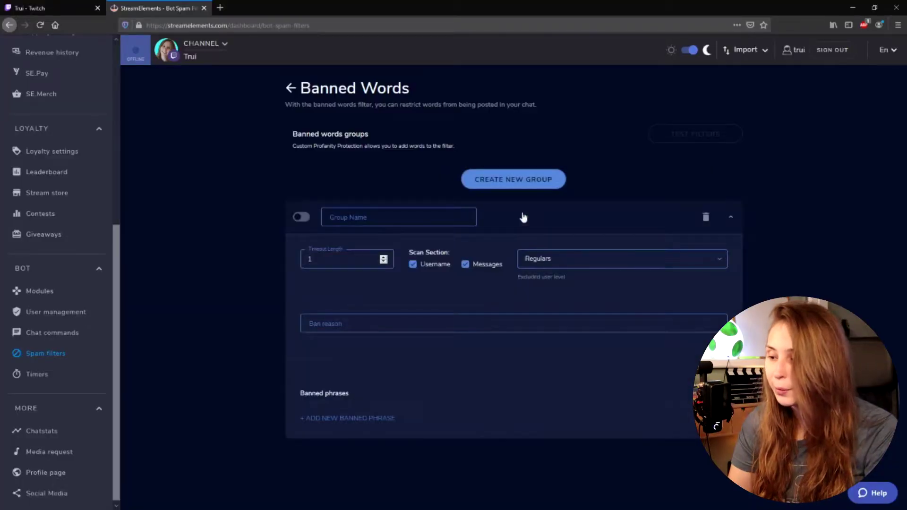
click(345, 264)
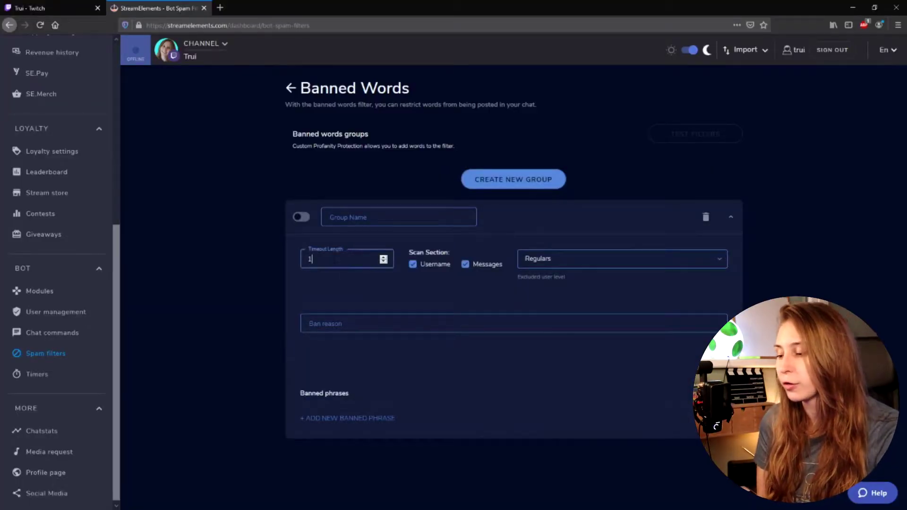
double_click(335, 259)
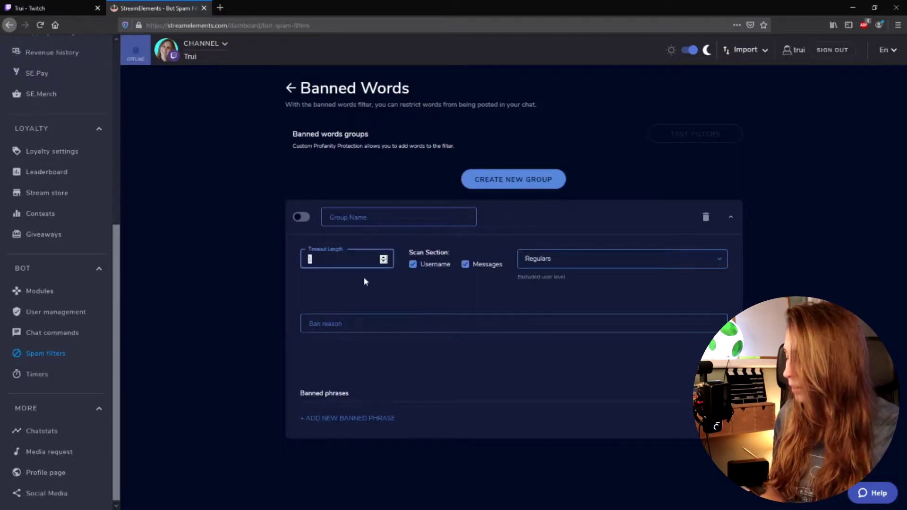
text(500)
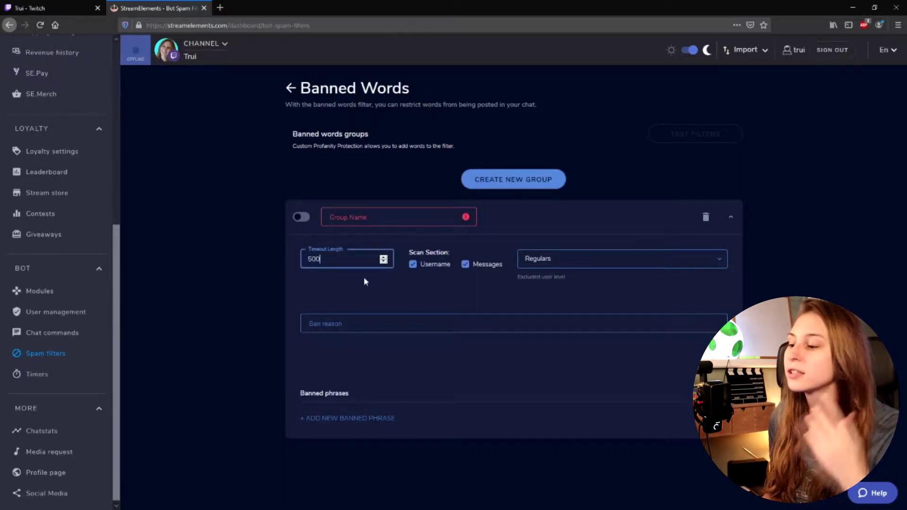
key(shift+Tab)
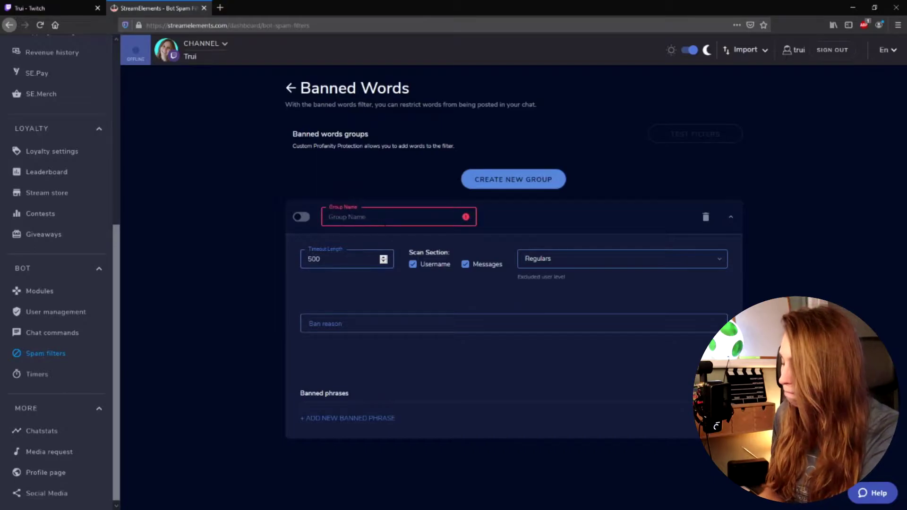
text(Very bad words)
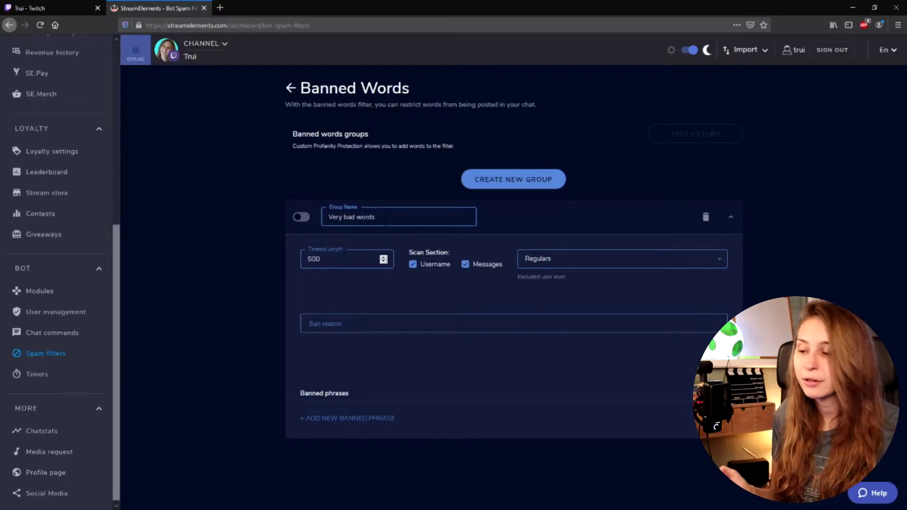
Set the group's excluded user level to No One and ban reason to 'Use of very bad word'.
click(577, 267)
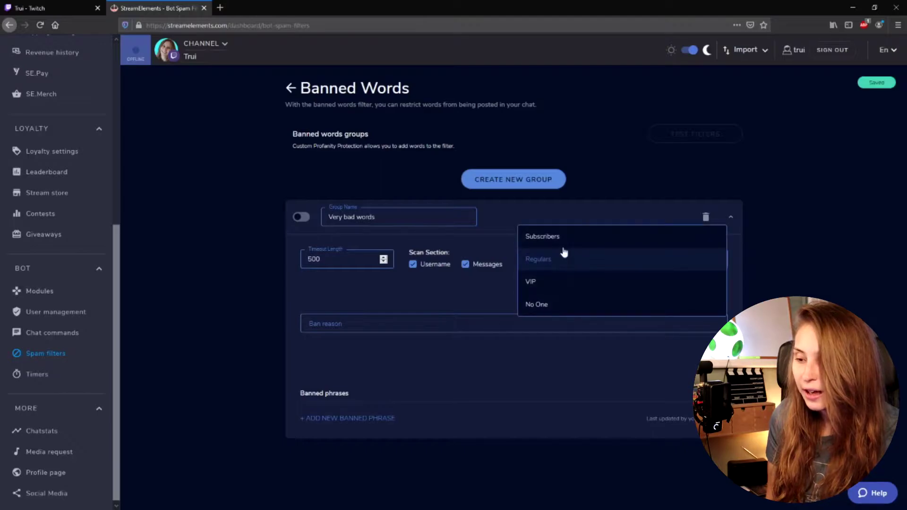
click(561, 245)
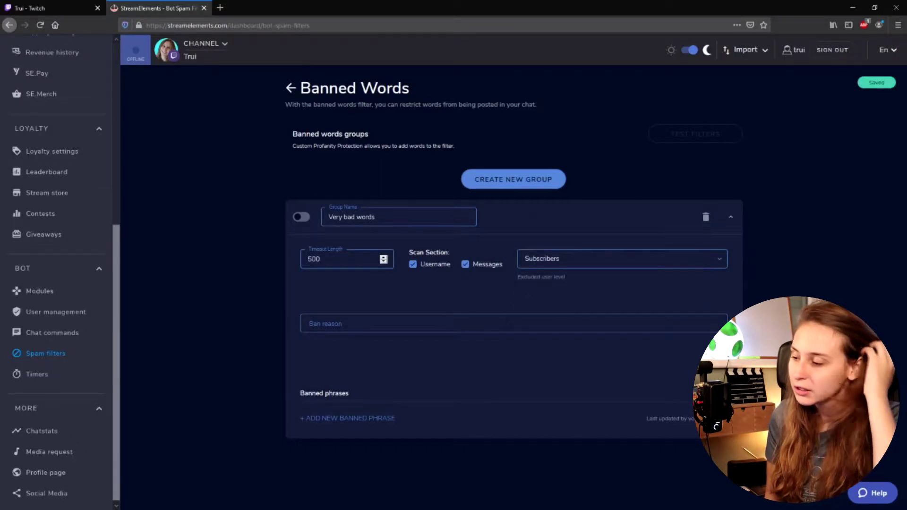
click(539, 260)
click(552, 331)
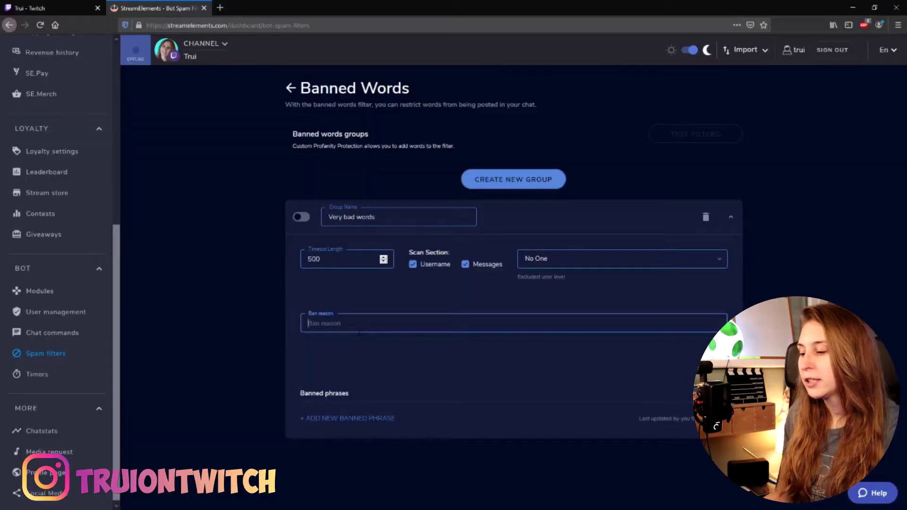
text(Use of very bed words)
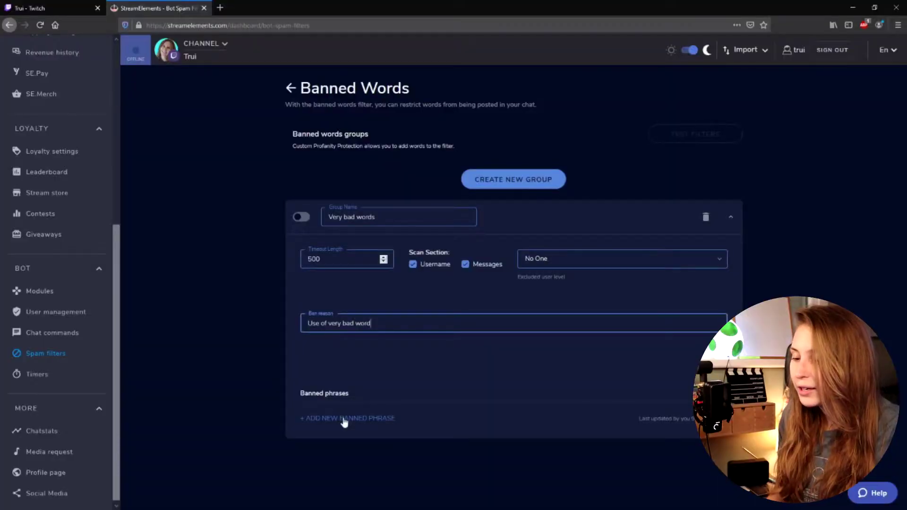
Add and save three banned phrases to the Very bad words group, the last being 'Bad words'.
click(346, 419)
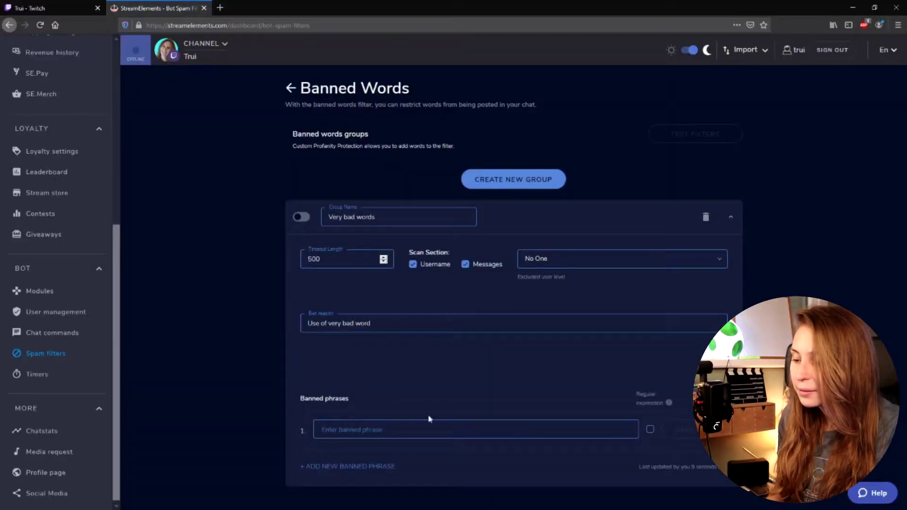
click(436, 428)
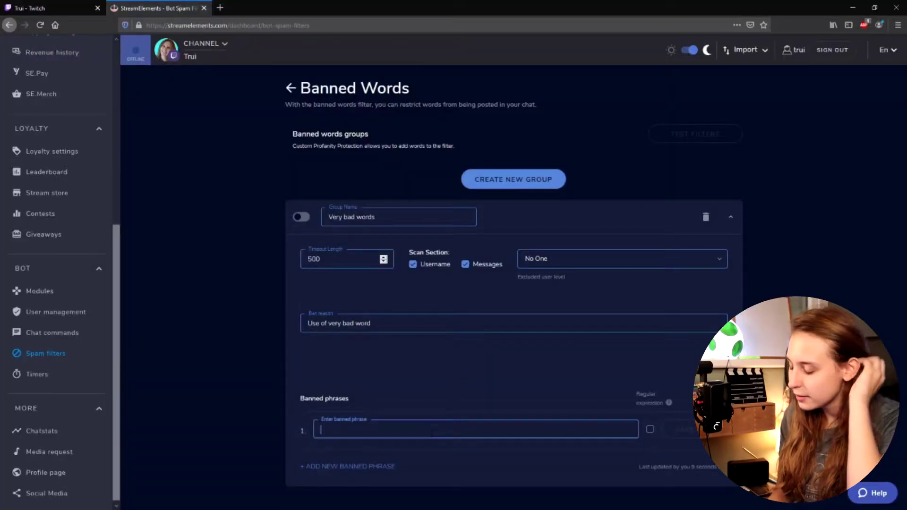
text(The N woord)
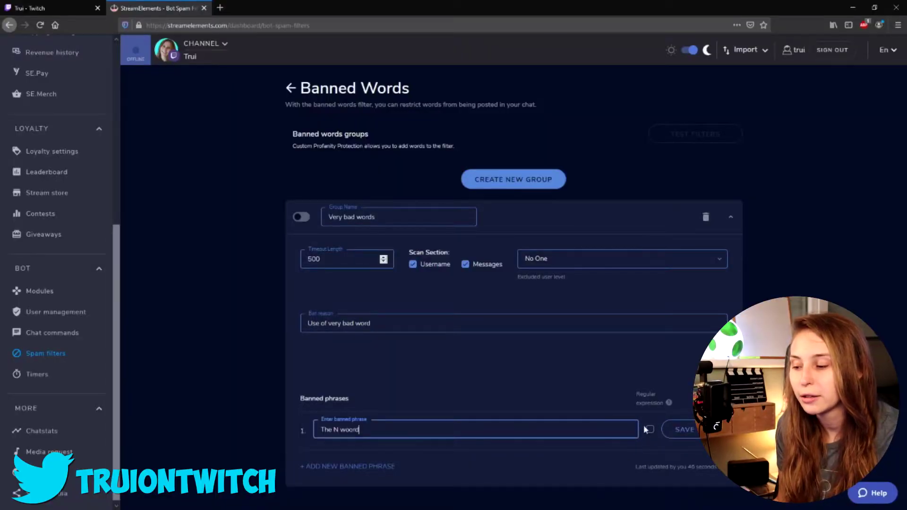
click(669, 436)
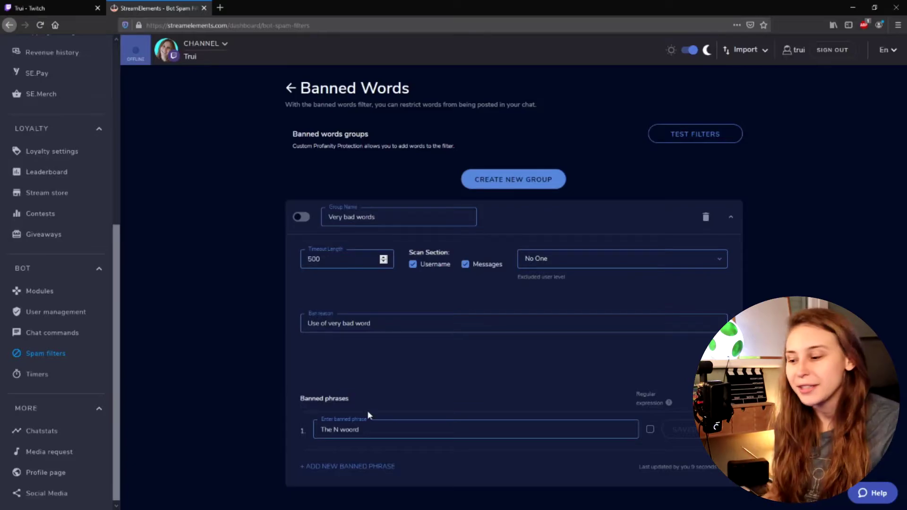
click(326, 467)
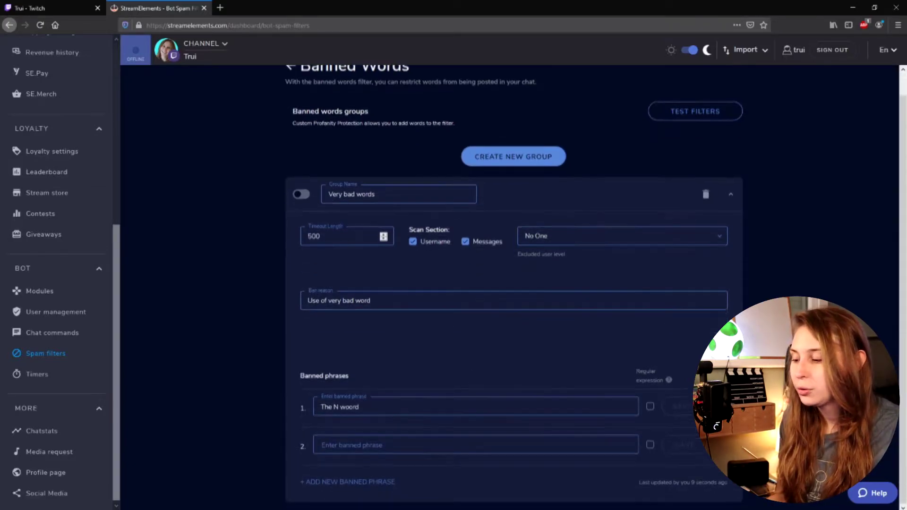
click(399, 447)
text(C)
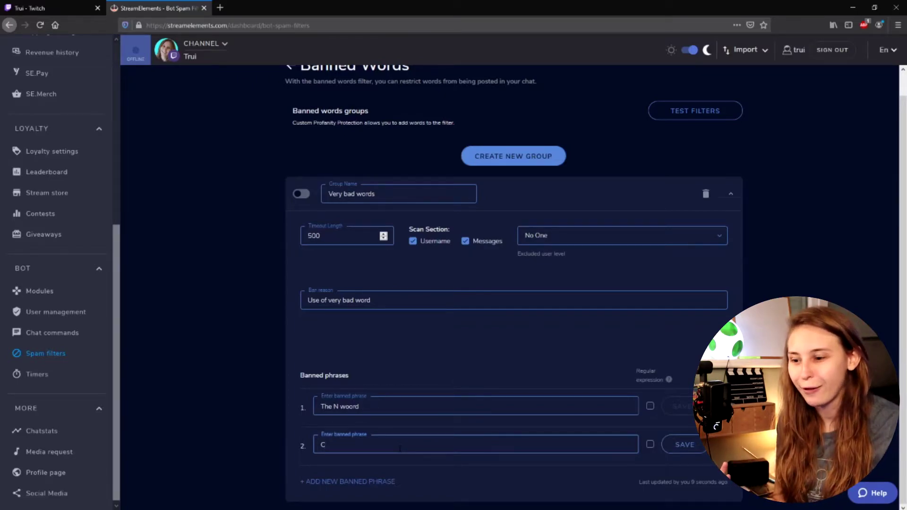
click(685, 449)
click(367, 483)
click(367, 484)
text(Bad words)
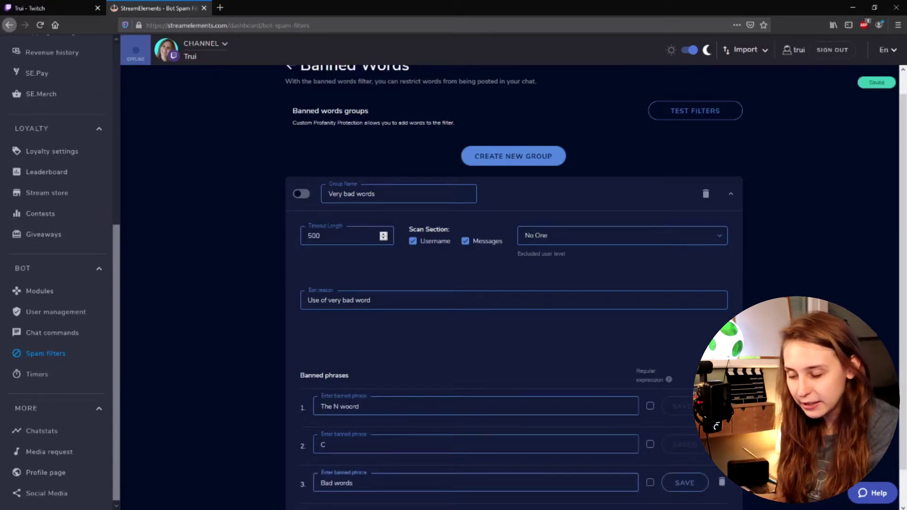
click(683, 489)
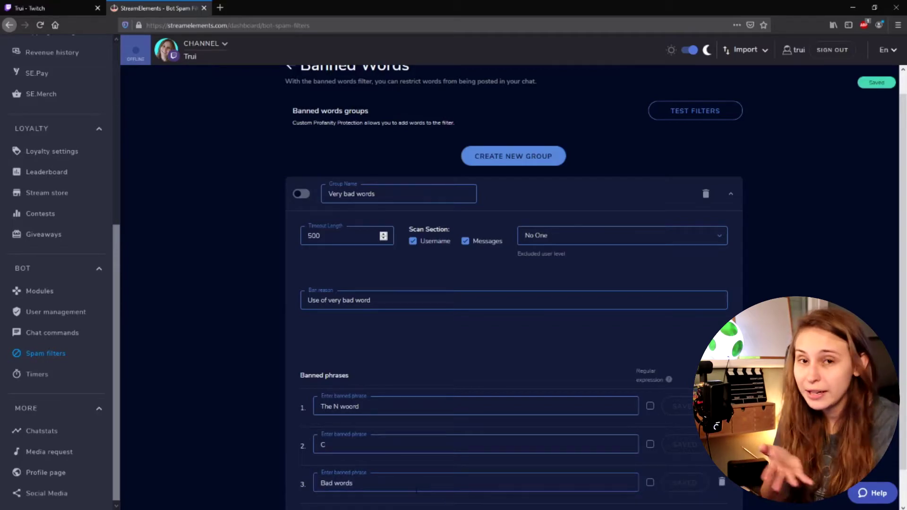
Enable the Very bad words group, collapse it, and start a new blank group.
scroll(423, 469, down, 1)
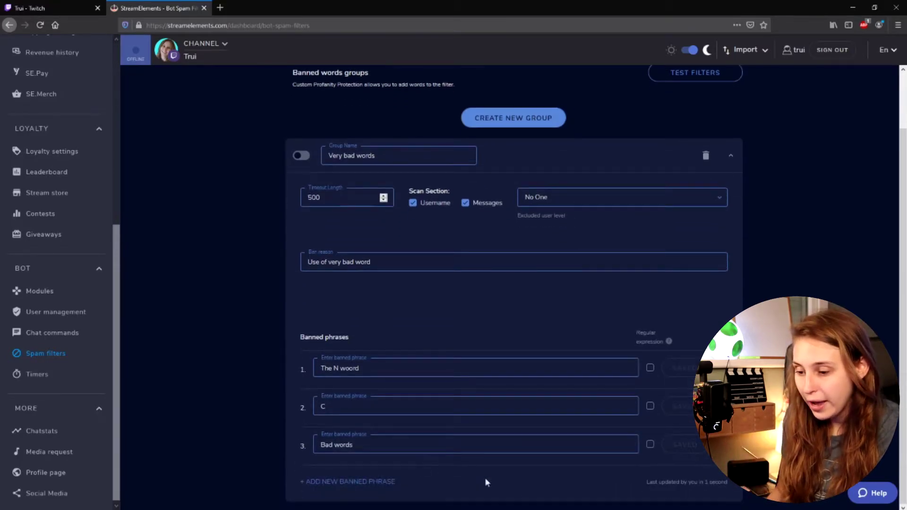
click(301, 155)
scroll(339, 241, down, 2)
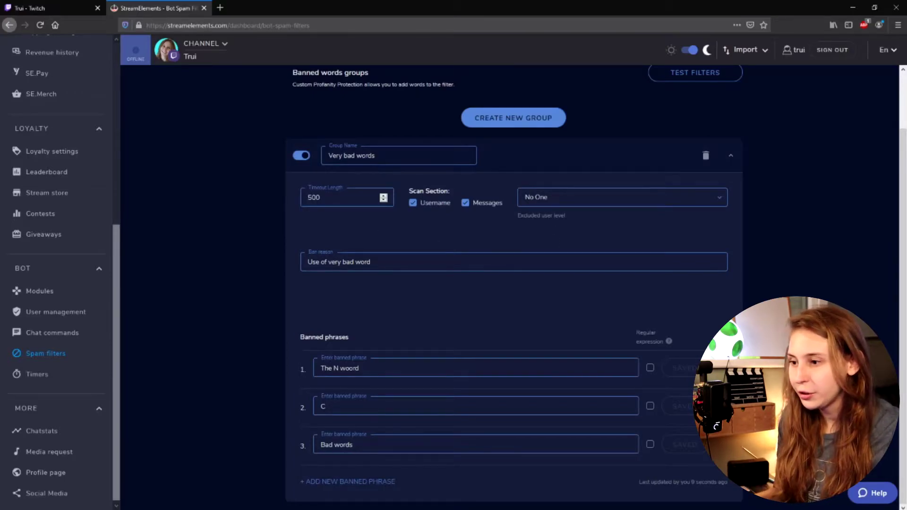
click(527, 165)
click(498, 184)
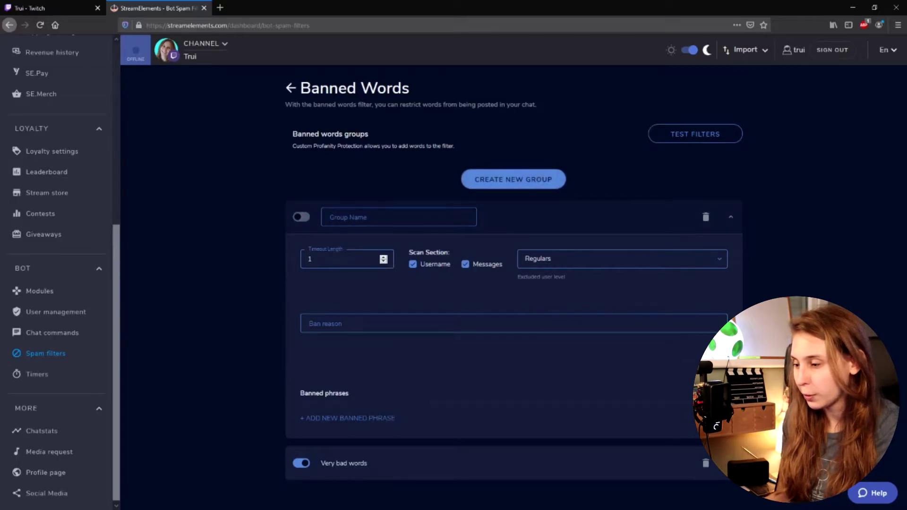
Name the new group 'Not that bad word' with timeout 200 and Subscribers excluded.
text(Not that )
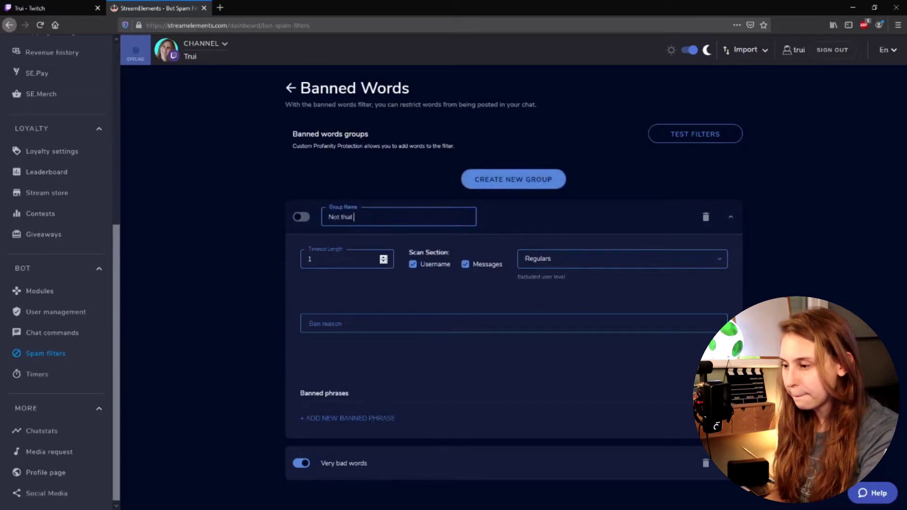
text(vbawords)
key(BackSpace)
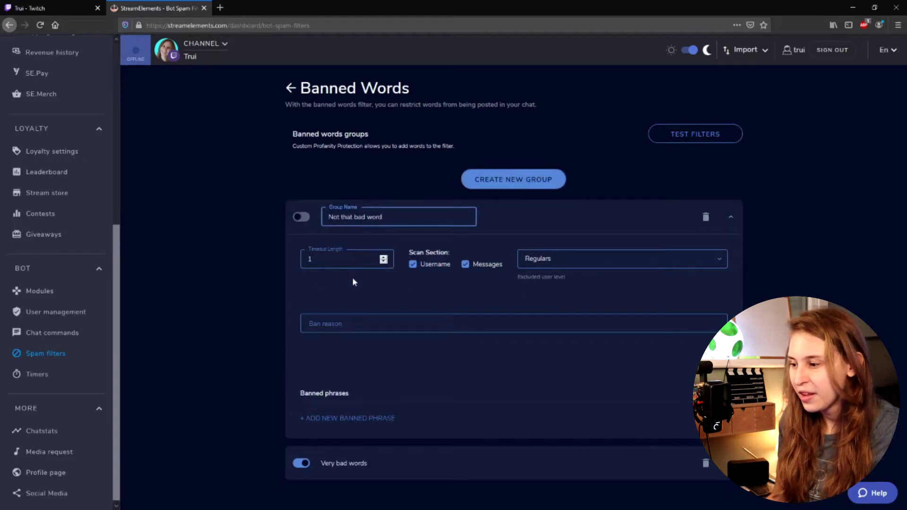
click(353, 259)
text(200)
click(605, 264)
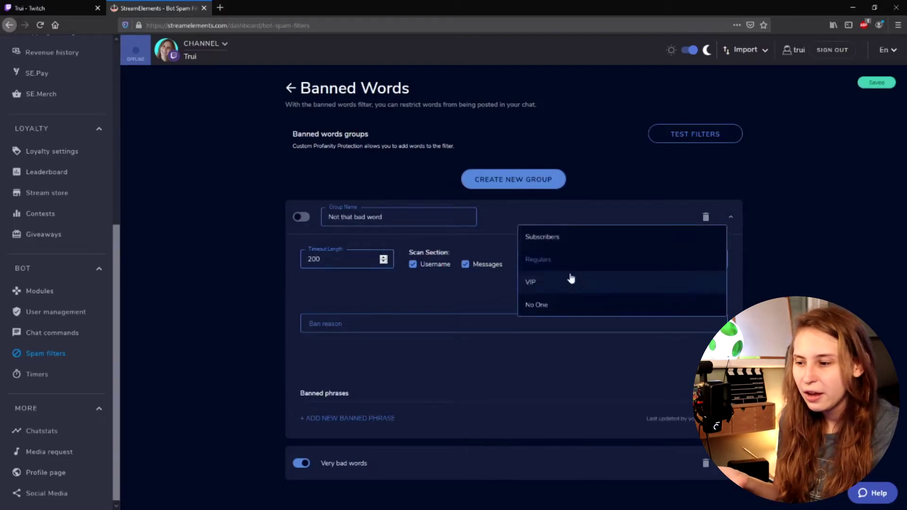
click(560, 243)
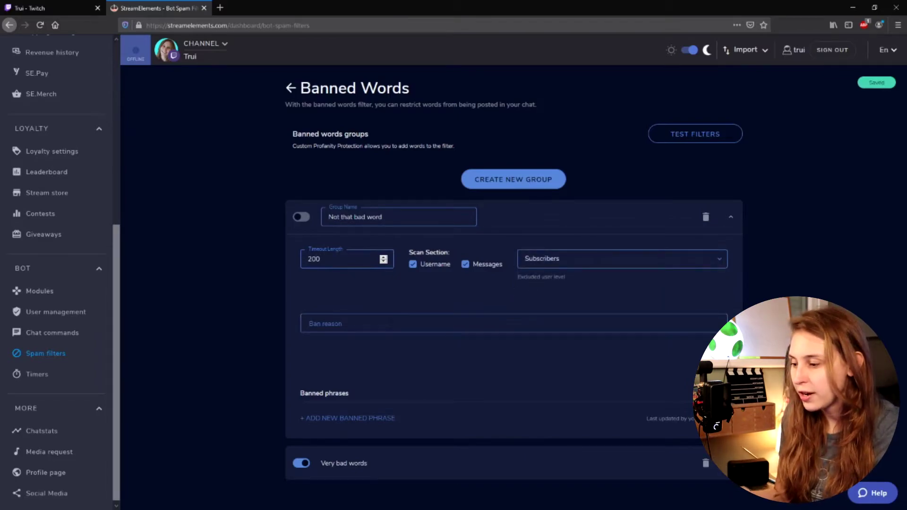
Enter ban reason 'Watch your mounth' and save the banned phrase 'Damm'.
click(391, 323)
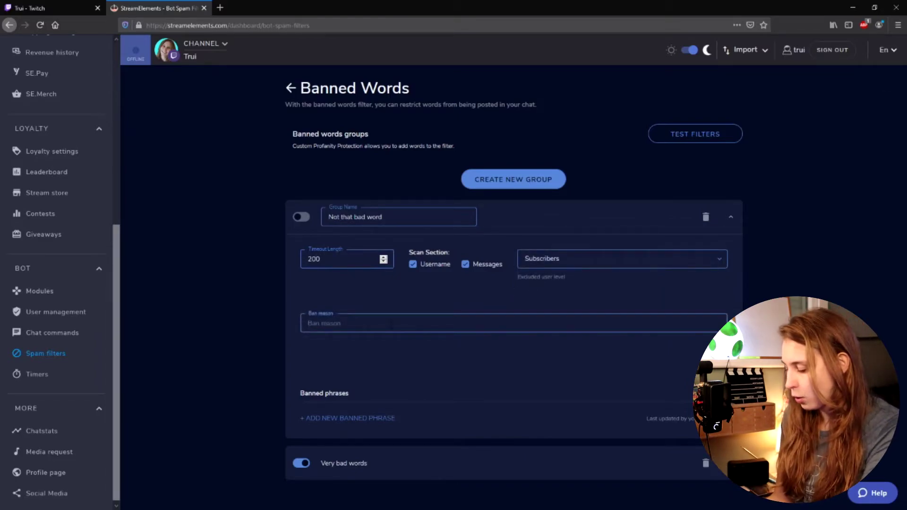
text(Watch uout)
key(BackSpace)
key(BackSpace)
key(BackSpace)
text(your)
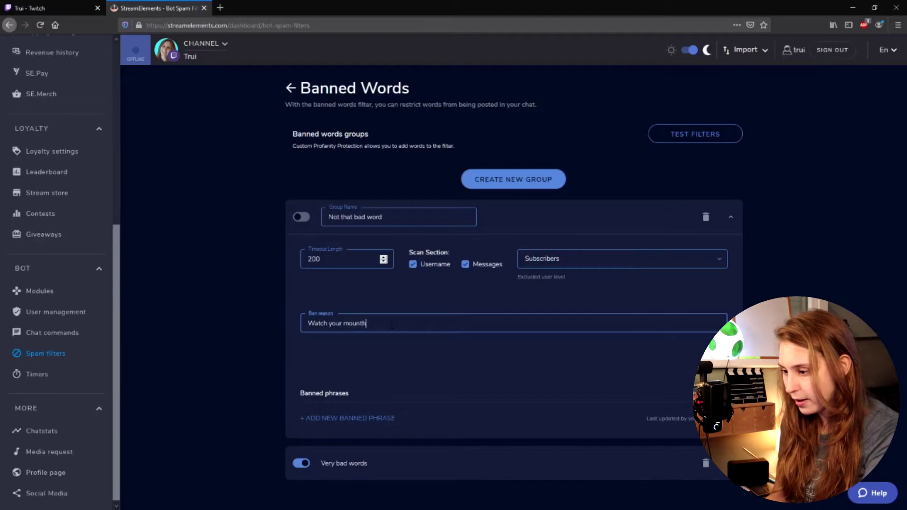
text( mounth)
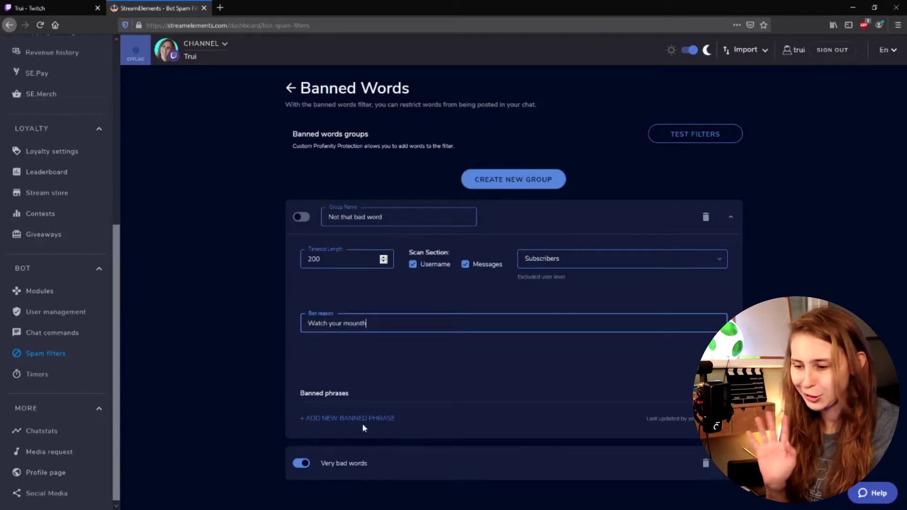
click(362, 418)
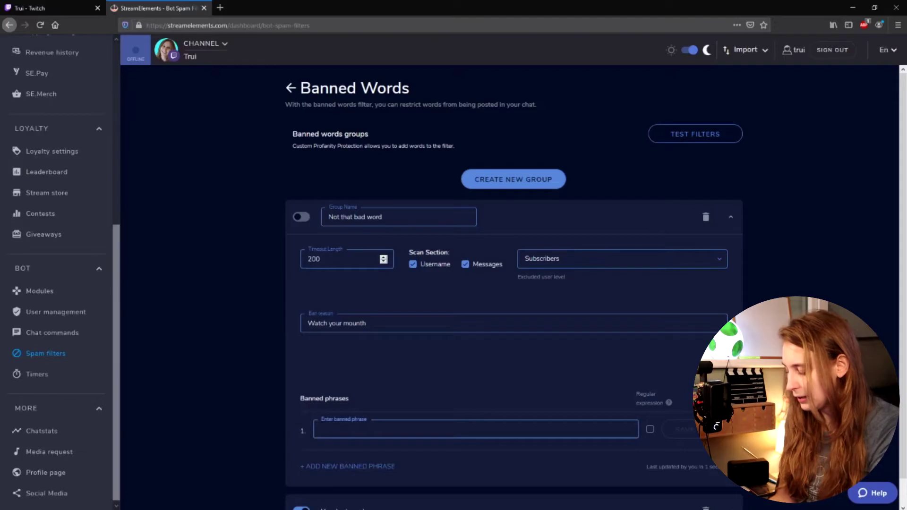
text(Damm)
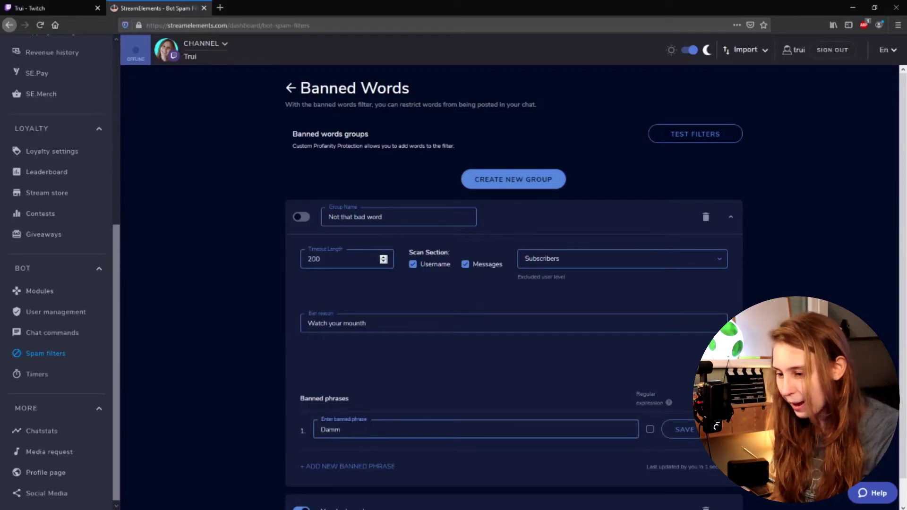
click(684, 429)
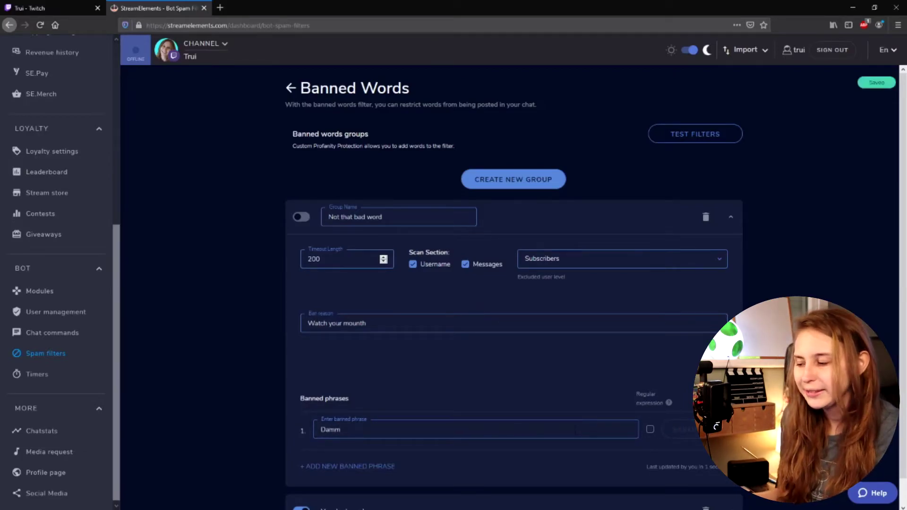
scroll(385, 466, down, 1)
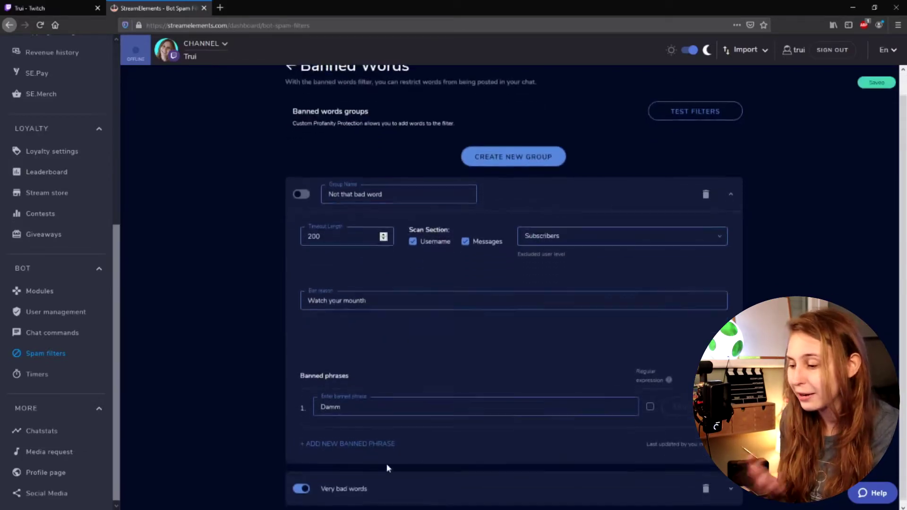
click(363, 442)
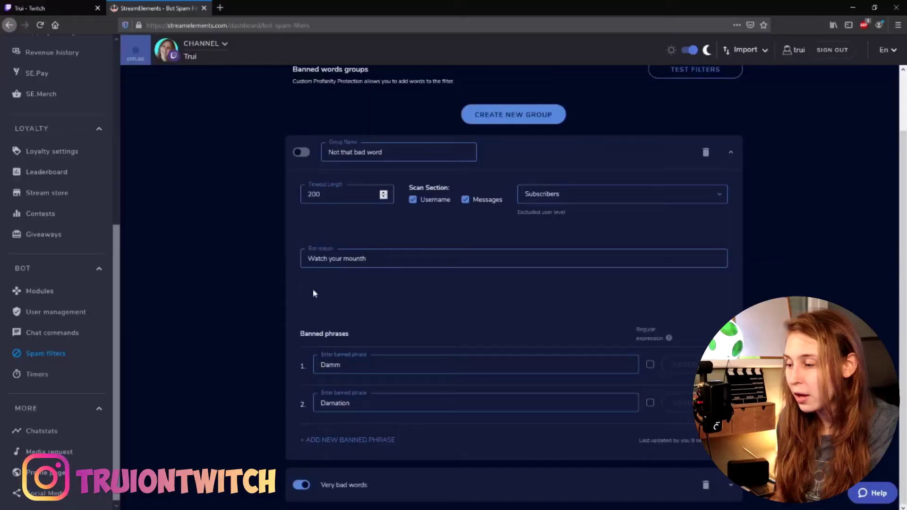
Turn the Not that bad word group on and move over to the Twitch channel.
click(302, 152)
click(301, 152)
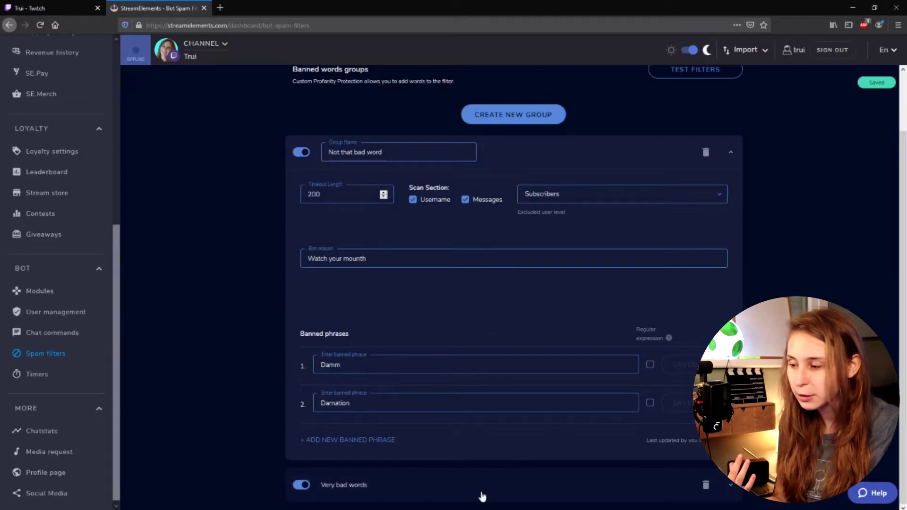
scroll(403, 398, down, 7)
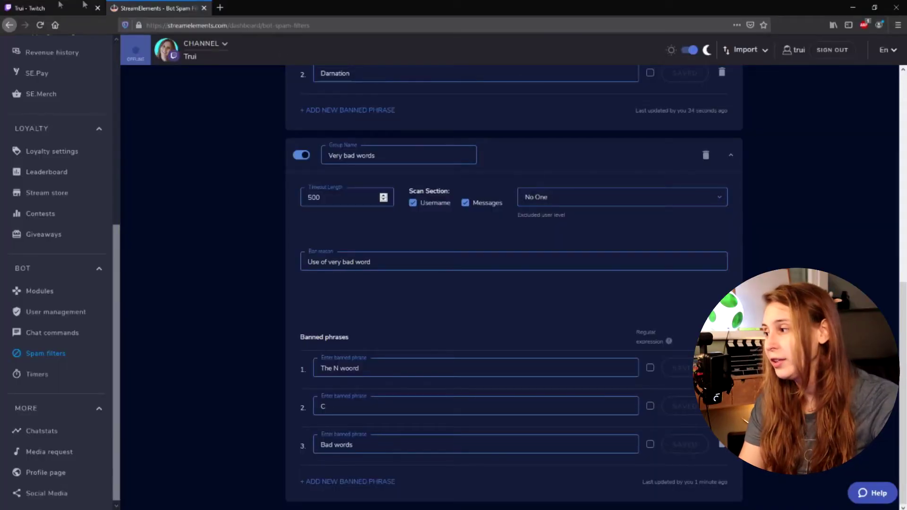
click(42, 7)
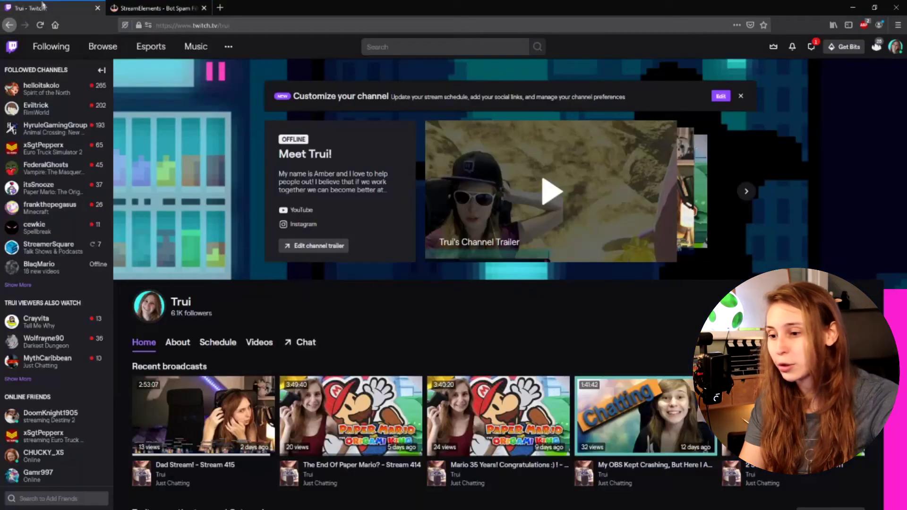
Make the StreamElements bot a moderator by sending /mod streamelements in Twitch chat.
click(305, 342)
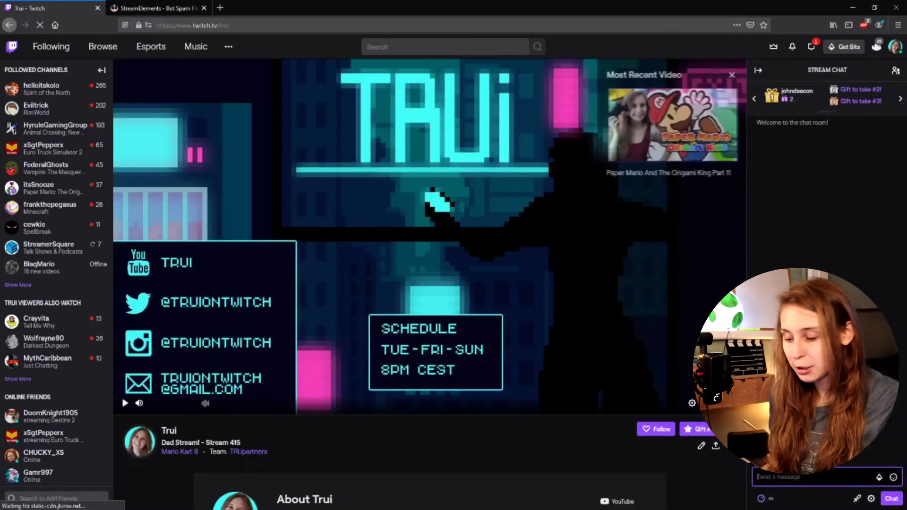
text(/mod e)
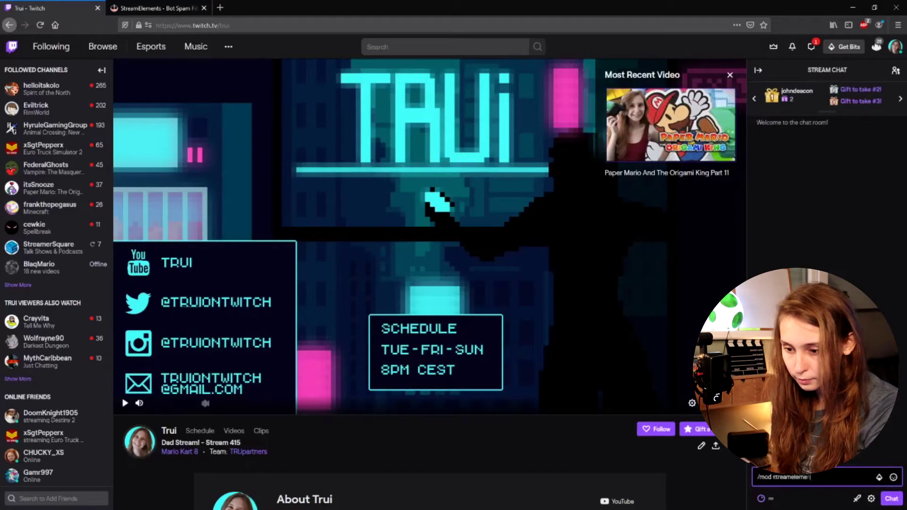
key(Return)
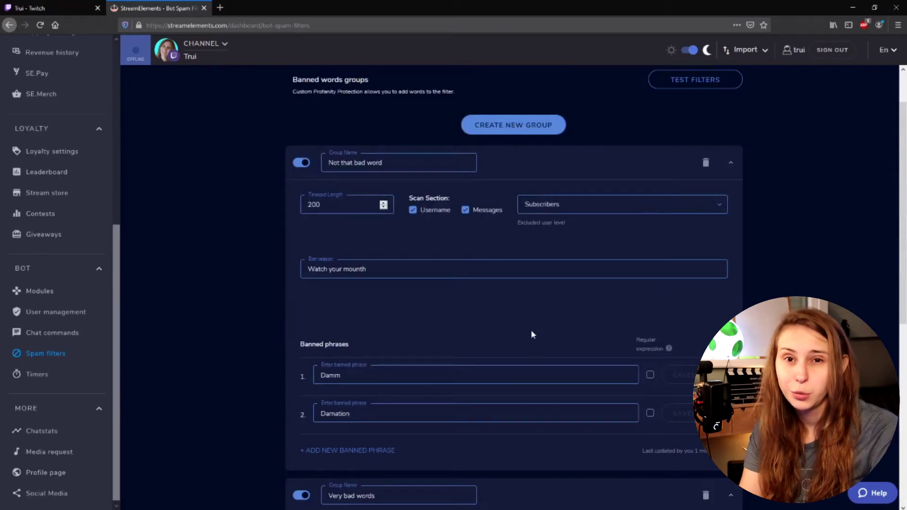
scroll(531, 334, down, 5)
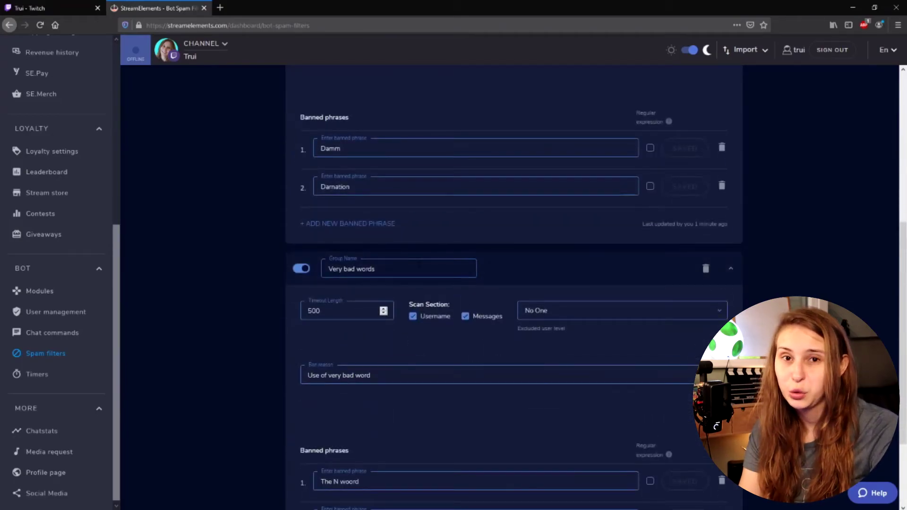